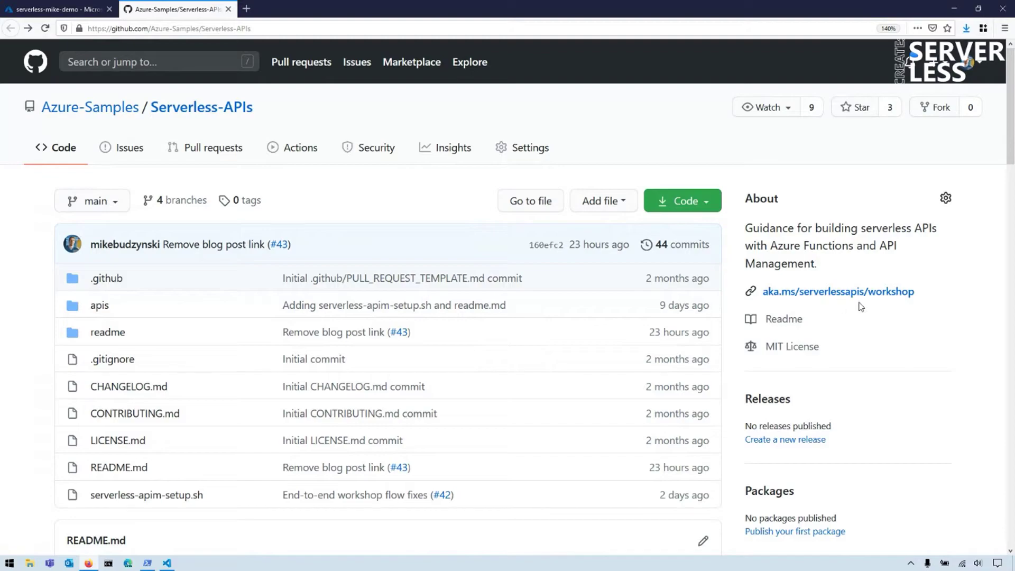
Examine the Serverless-APIs repository's README, including the workshop goals and the solution architecture diagram.
{"action": "scroll", "coordinate": [517, 294], "scroll_direction": "down", "scroll_amount": 12}
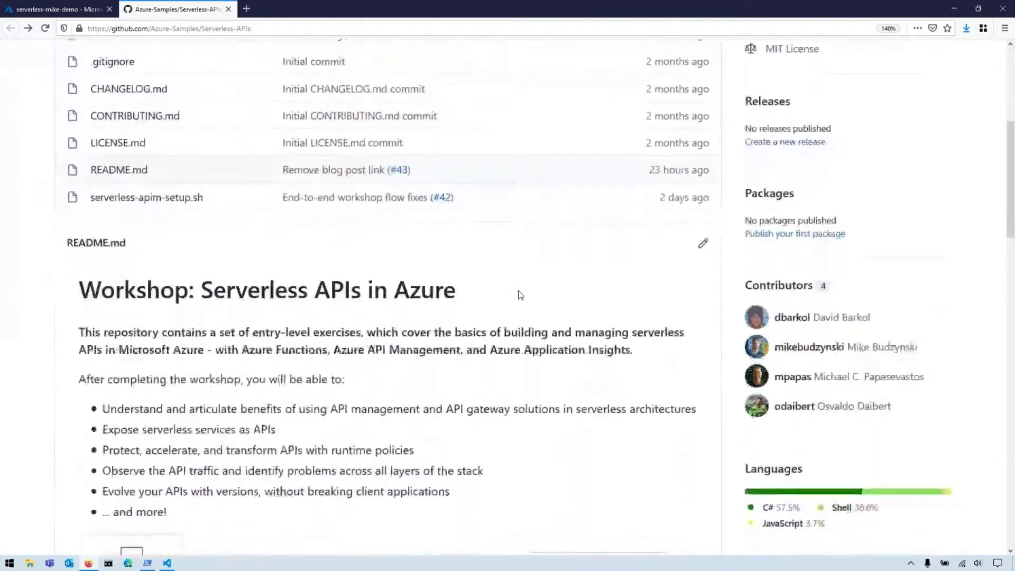
{"action": "scroll", "coordinate": [518, 294], "scroll_direction": "down", "scroll_amount": 3}
{"action": "scroll", "coordinate": [485, 286], "scroll_direction": "up", "scroll_amount": 2}
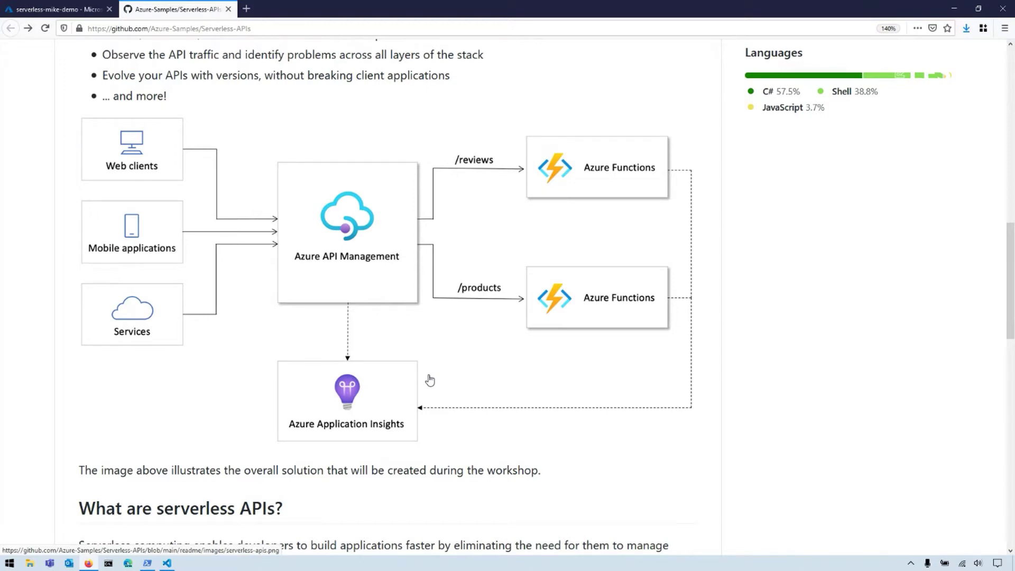
{"action": "scroll", "coordinate": [430, 380], "scroll_direction": "up", "scroll_amount": 6}
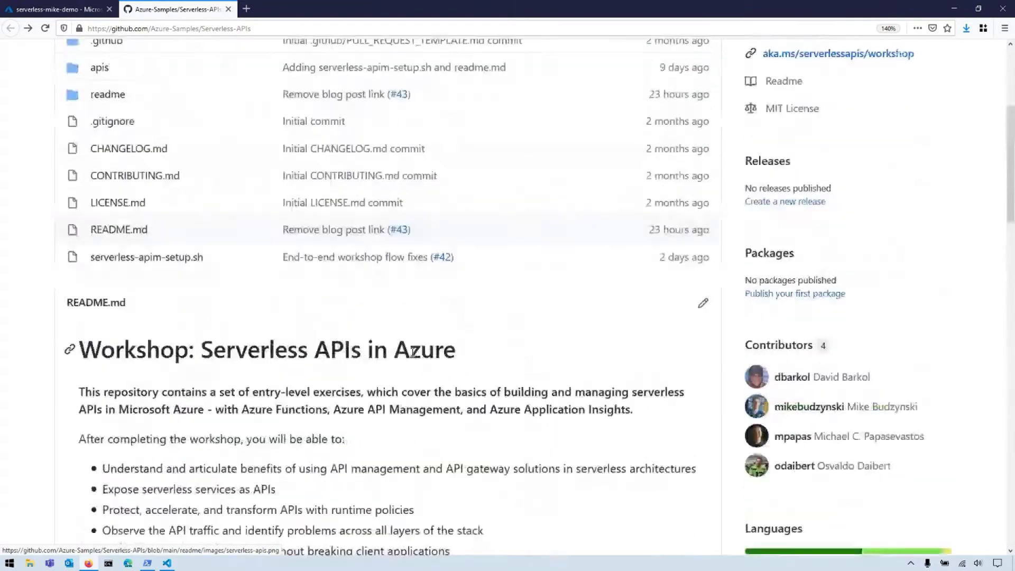
{"action": "scroll", "coordinate": [412, 352], "scroll_direction": "down", "scroll_amount": 6}
{"action": "scroll", "coordinate": [412, 353], "scroll_direction": "down", "scroll_amount": 2}
{"action": "scroll", "coordinate": [410, 356], "scroll_direction": "up", "scroll_amount": 1}
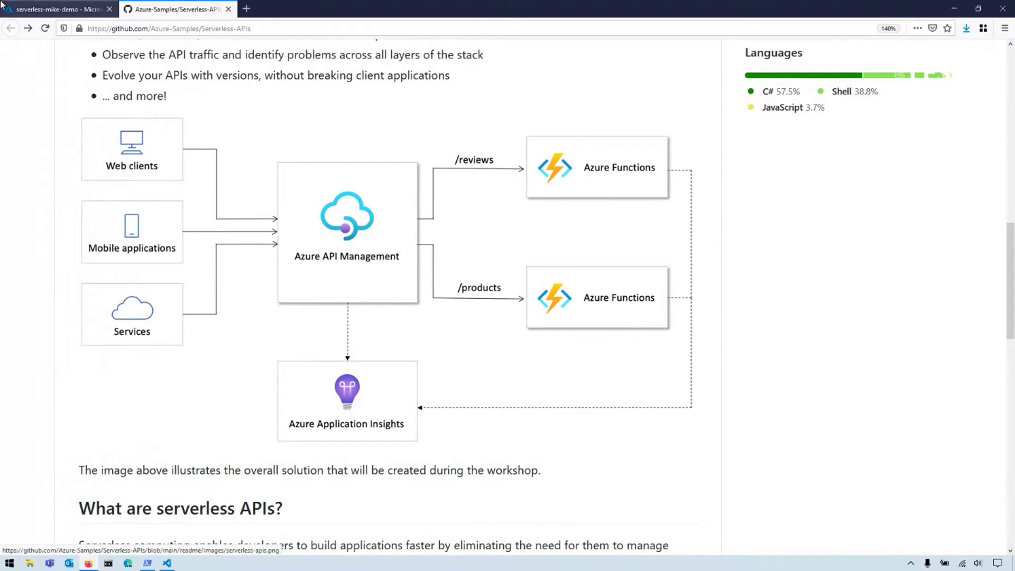
Switch to the Azure portal and open the API Management settings of the serverless-mike-demo-reviews function app.
{"action": "left_click", "coordinate": [33, 5]}
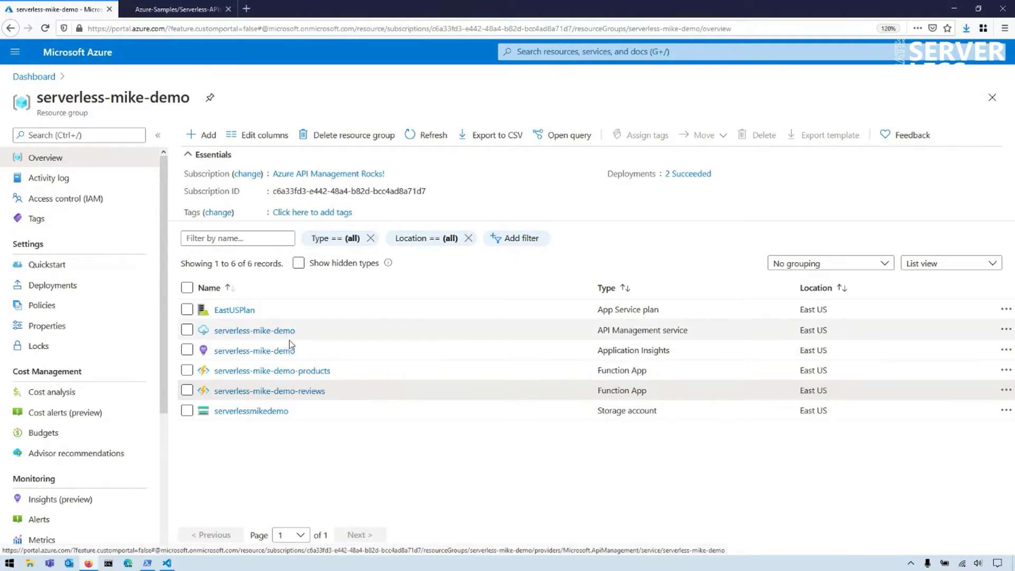
{"action": "left_click", "coordinate": [319, 392]}
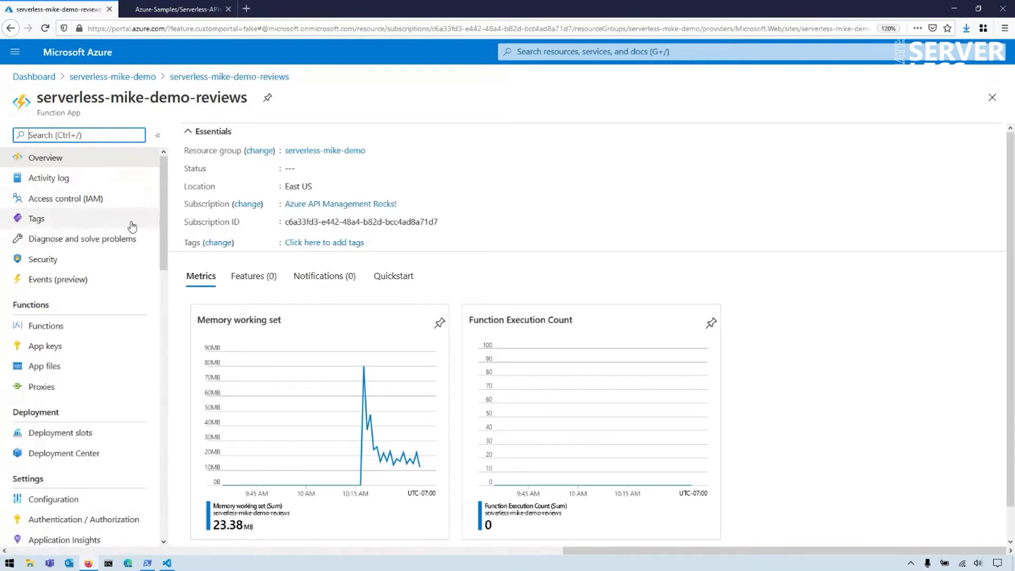
{"action": "scroll", "coordinate": [100, 259], "scroll_direction": "down", "scroll_amount": 10}
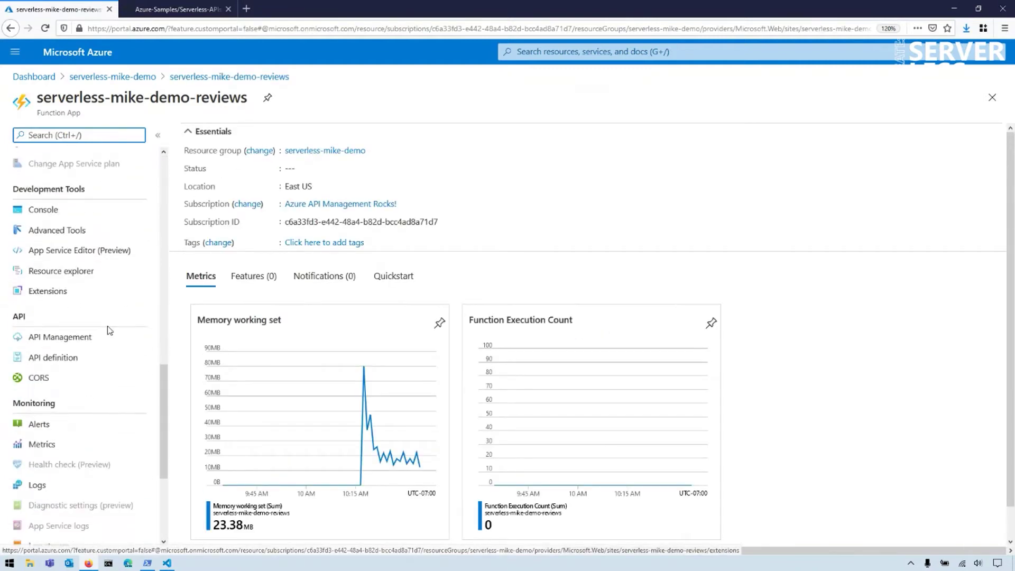
{"action": "left_click", "coordinate": [108, 337]}
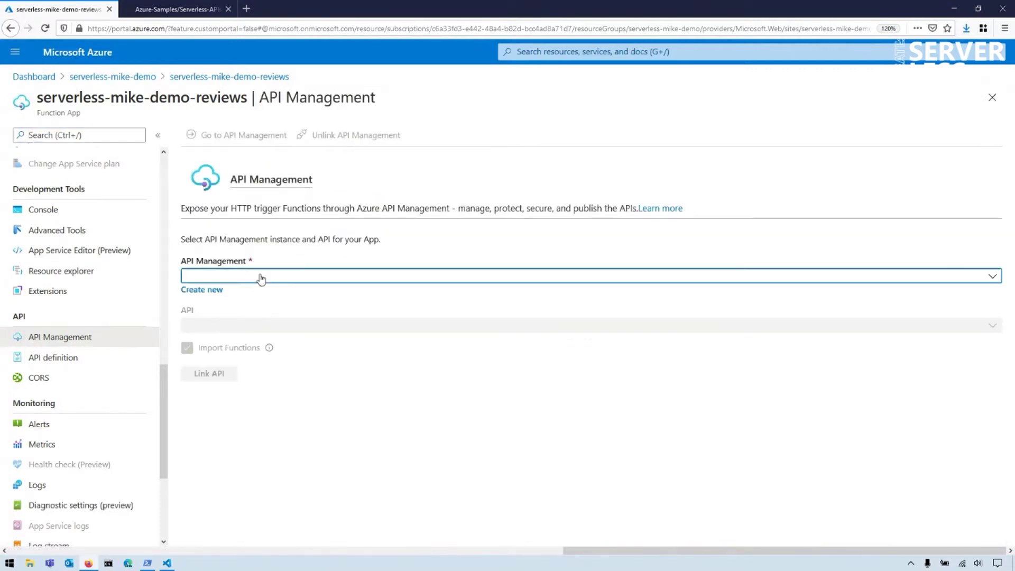
Link the function app to the serverless-mike-demo API Management instance as a new API, with Application Insights enabled.
{"action": "left_click", "coordinate": [261, 276]}
{"action": "type", "text": "s"}
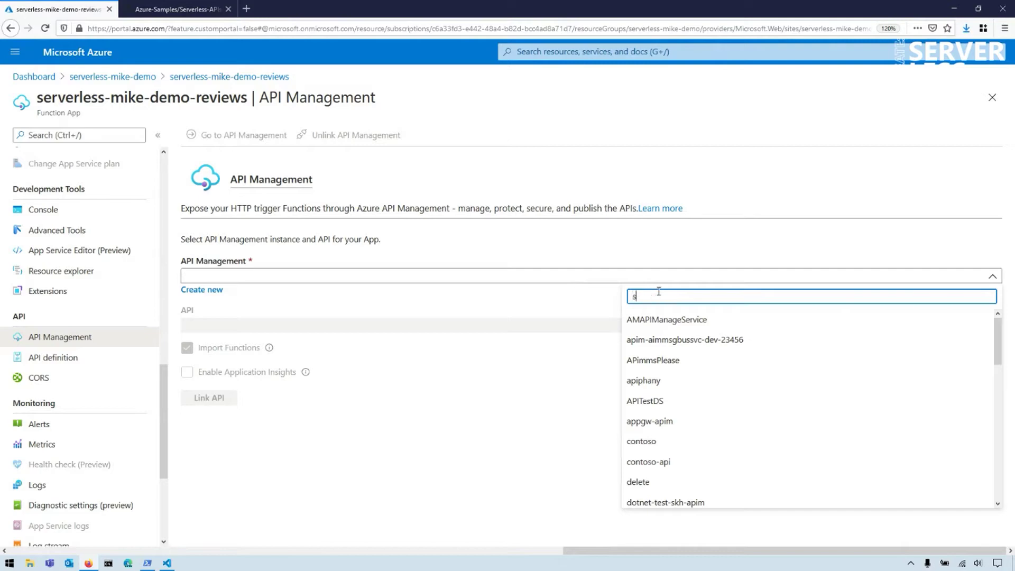
{"action": "type", "text": "erverless"}
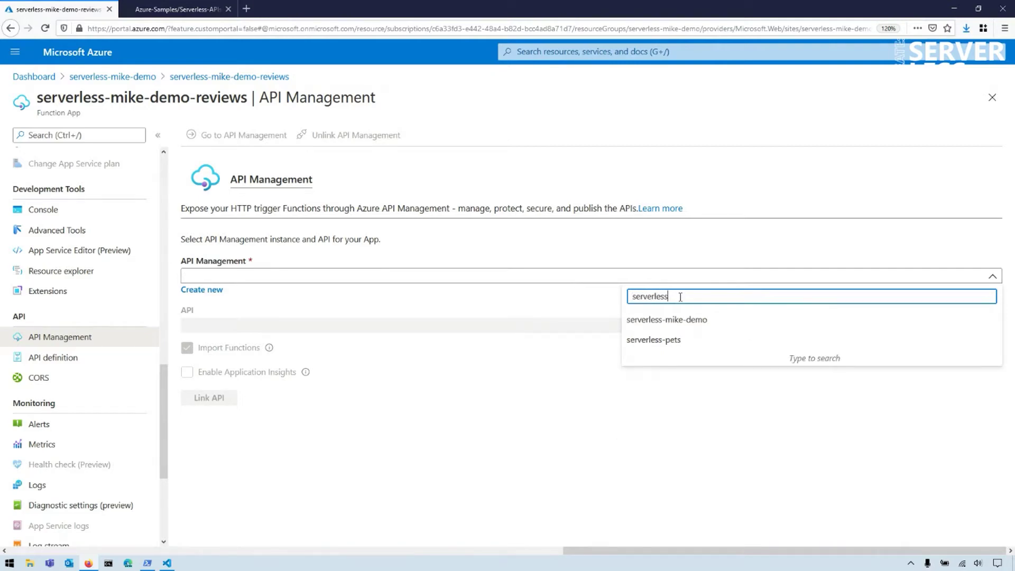
{"action": "left_click", "coordinate": [695, 324]}
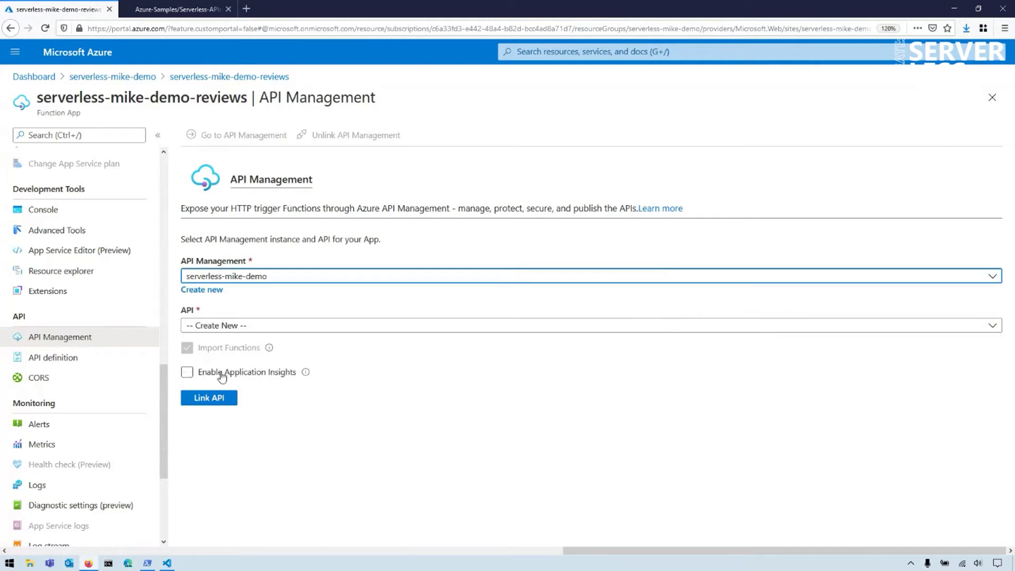
{"action": "left_click", "coordinate": [187, 373]}
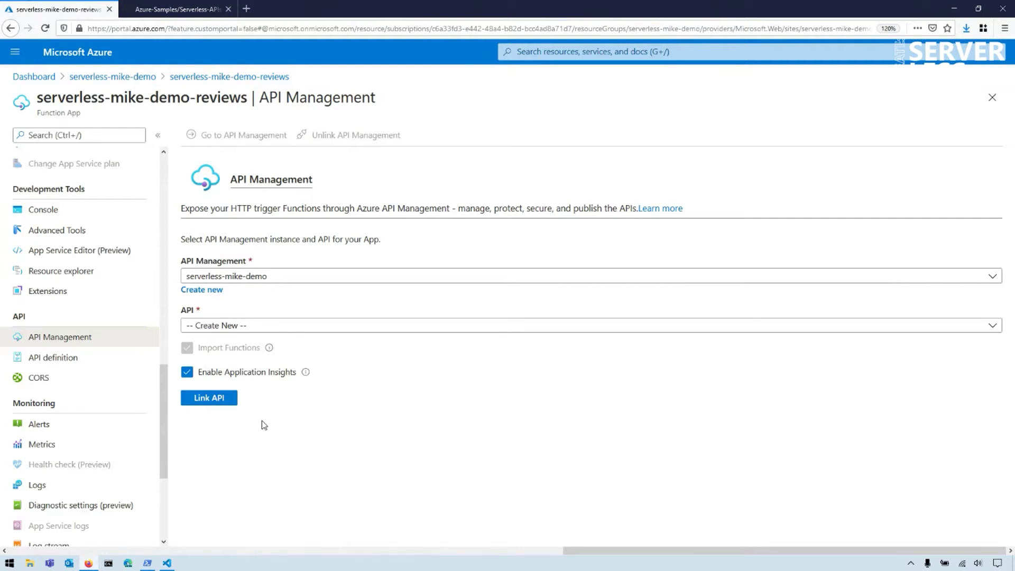
{"action": "left_click", "coordinate": [199, 402]}
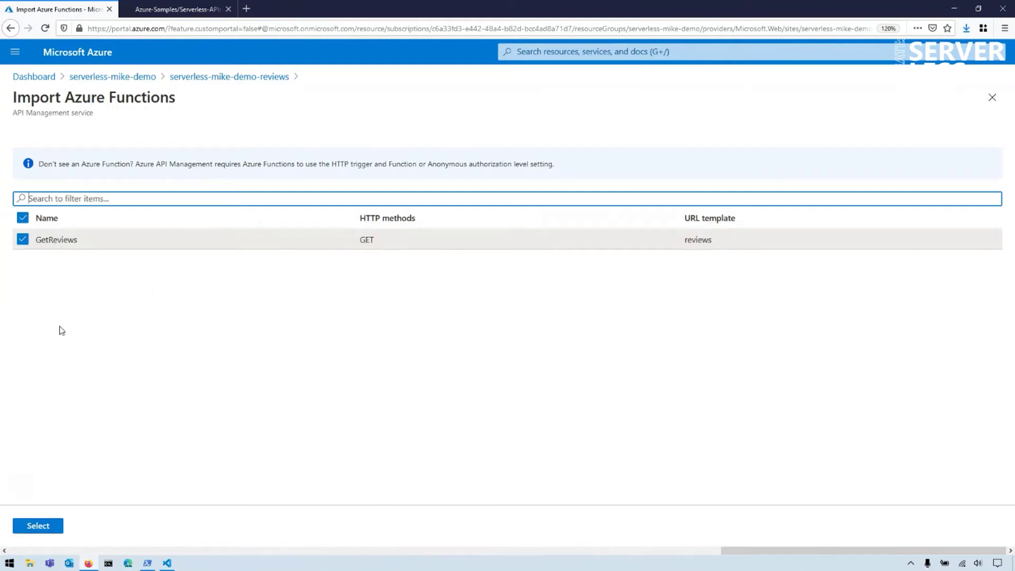
Import the GetReviews function and create its API with display name Reviews and API URL suffix reviews.
{"action": "left_click", "coordinate": [43, 529]}
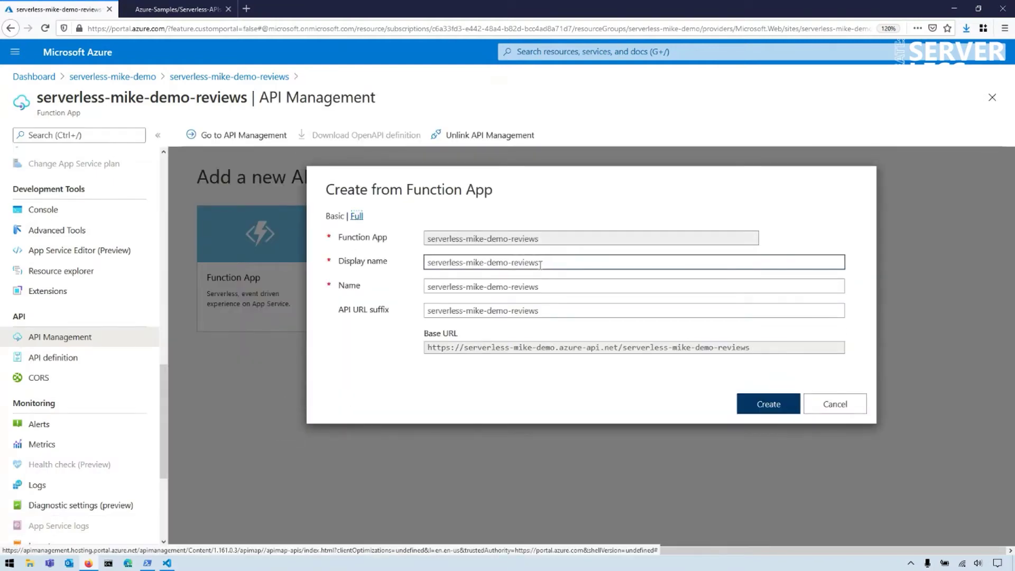
{"action": "triple_click", "coordinate": [515, 265]}
{"action": "type", "text": "Reviews"}
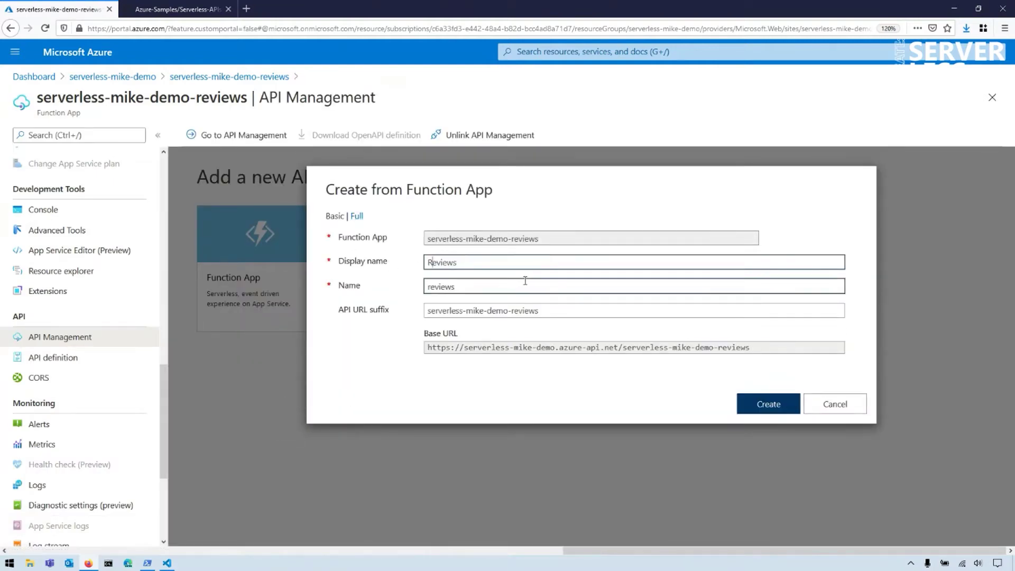
{"action": "triple_click", "coordinate": [511, 313]}
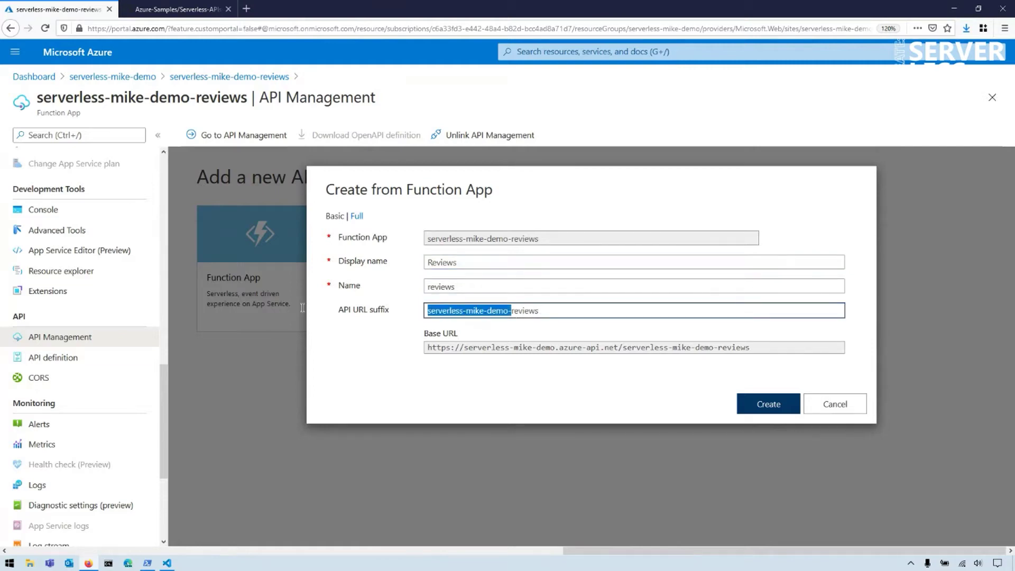
{"action": "type", "text": "reviews"}
{"action": "left_click", "coordinate": [765, 405]}
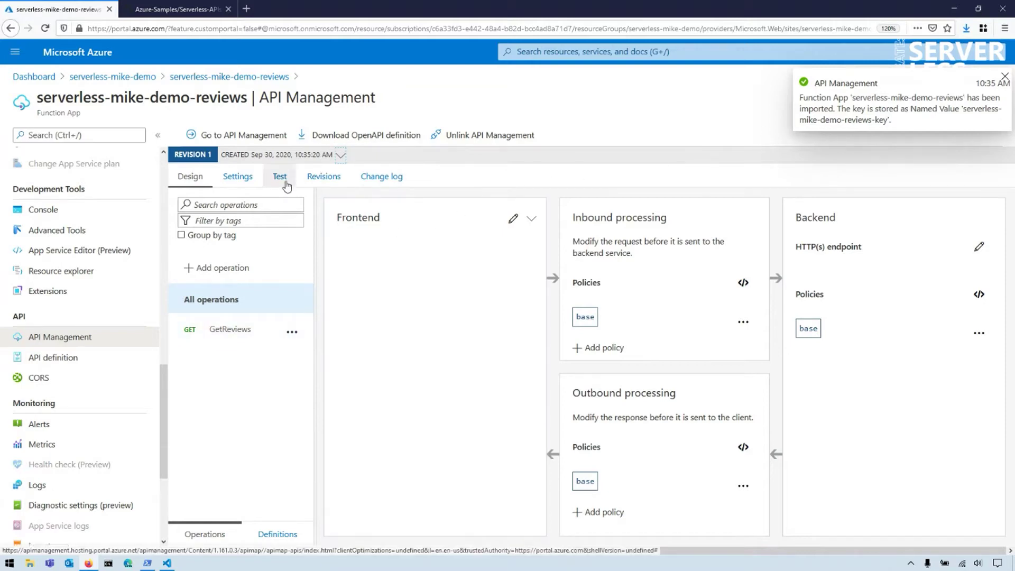
Return to the serverless-mike-demo resource group and open the API Management settings of the serverless-mike-demo-products function app.
{"action": "left_click", "coordinate": [149, 78]}
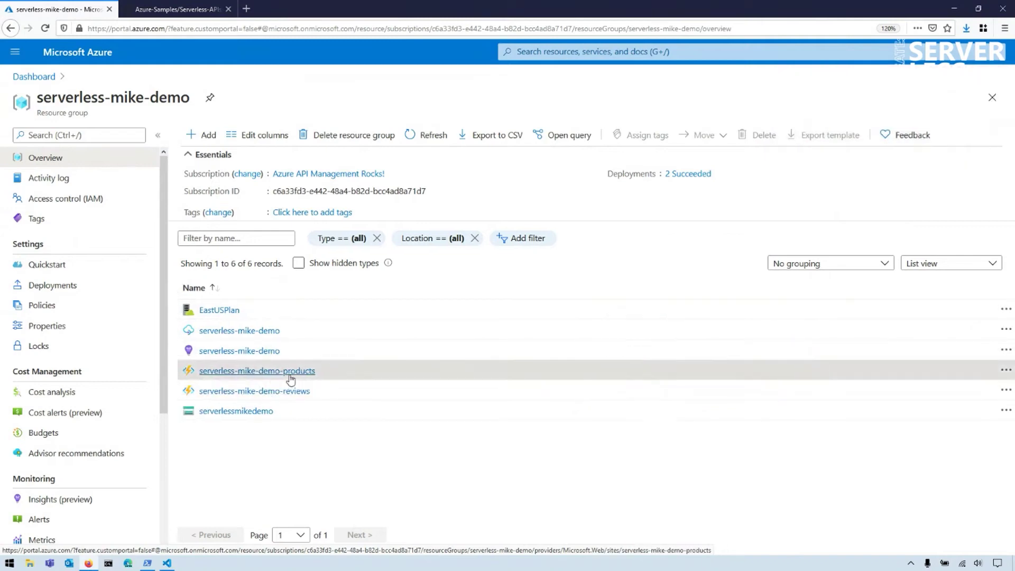
{"action": "left_click", "coordinate": [290, 372]}
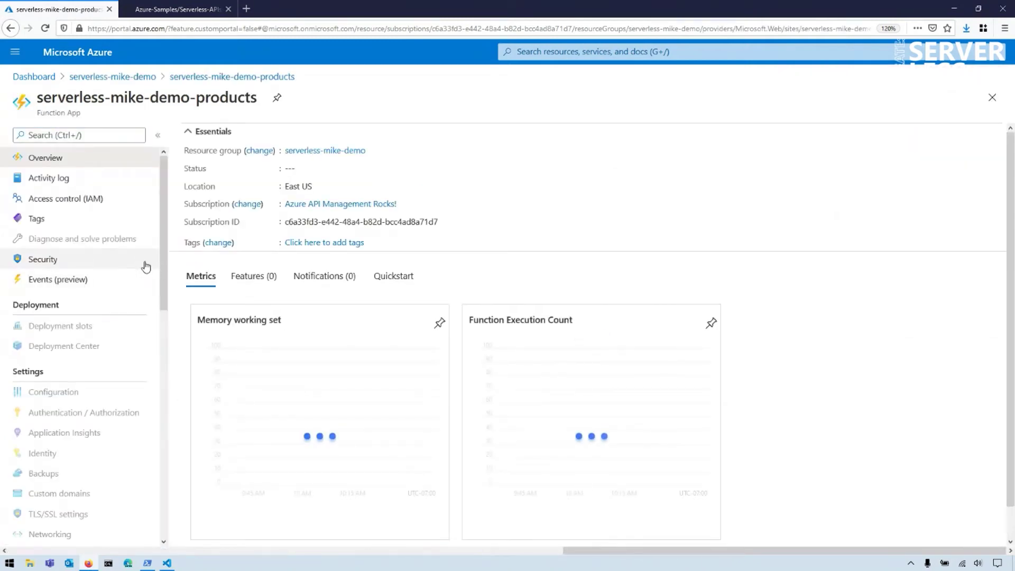
{"action": "scroll", "coordinate": [82, 360], "scroll_direction": "down", "scroll_amount": 10}
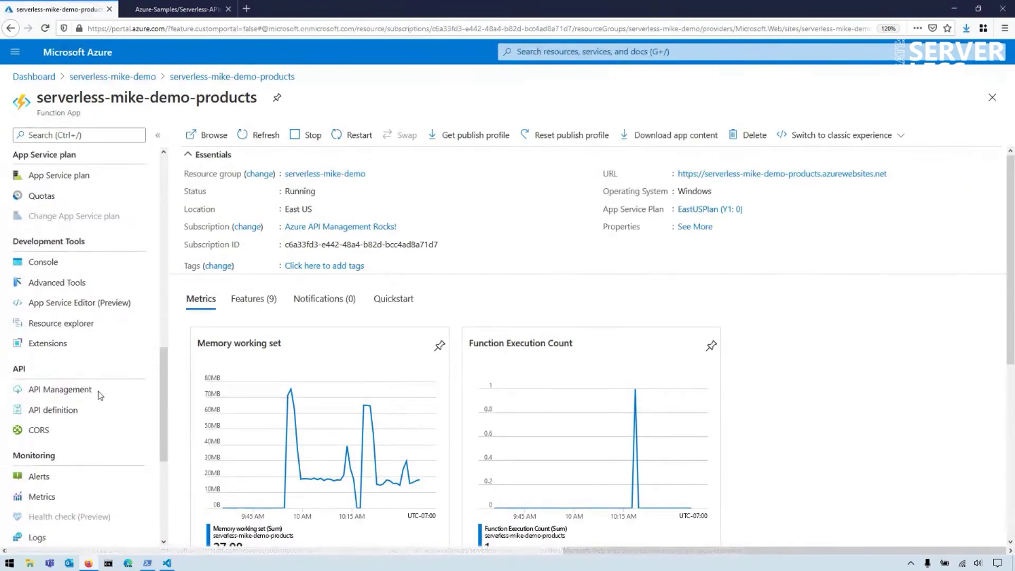
{"action": "left_click", "coordinate": [100, 344]}
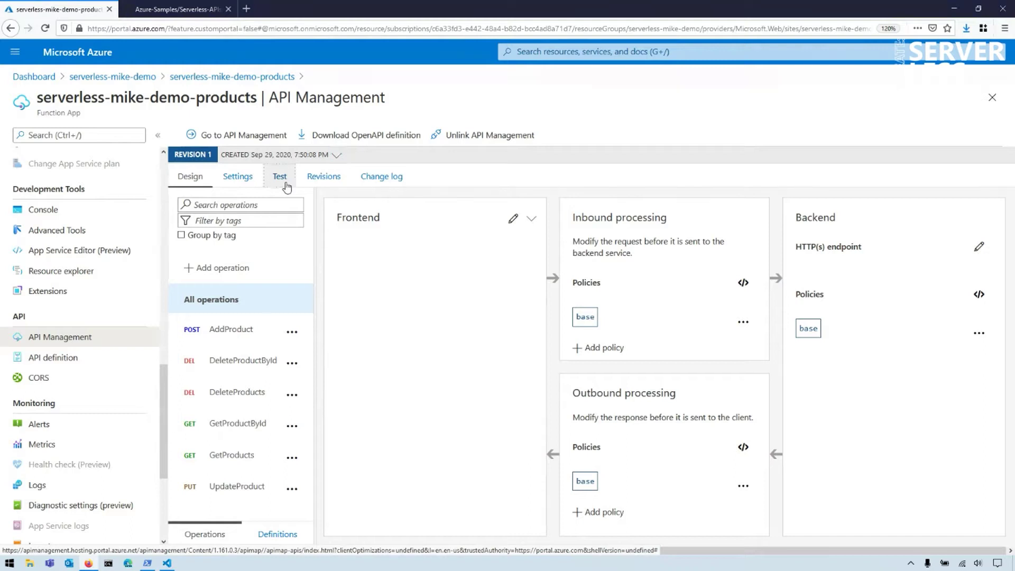
Send a test request to the GetProducts operation and inspect the HTTP response's status and body.
{"action": "left_click", "coordinate": [280, 177]}
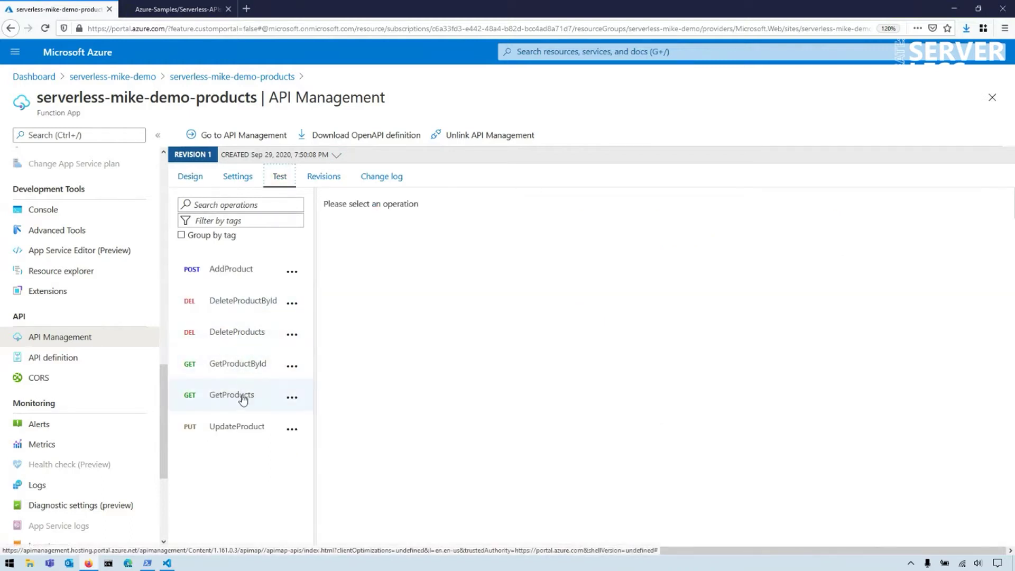
{"action": "left_click", "coordinate": [242, 397]}
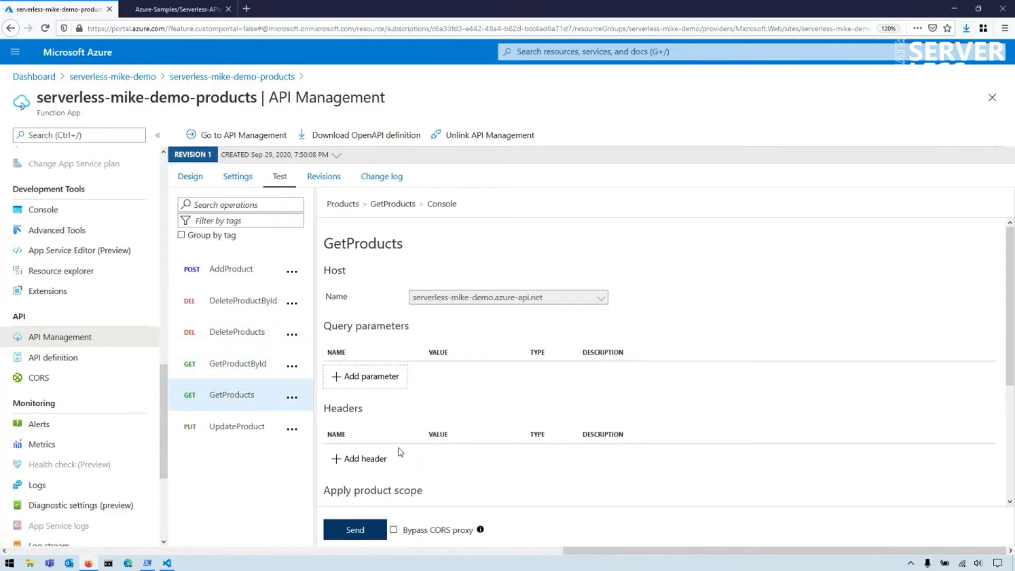
{"action": "scroll", "coordinate": [400, 452], "scroll_direction": "down", "scroll_amount": 3}
{"action": "left_click", "coordinate": [355, 530]}
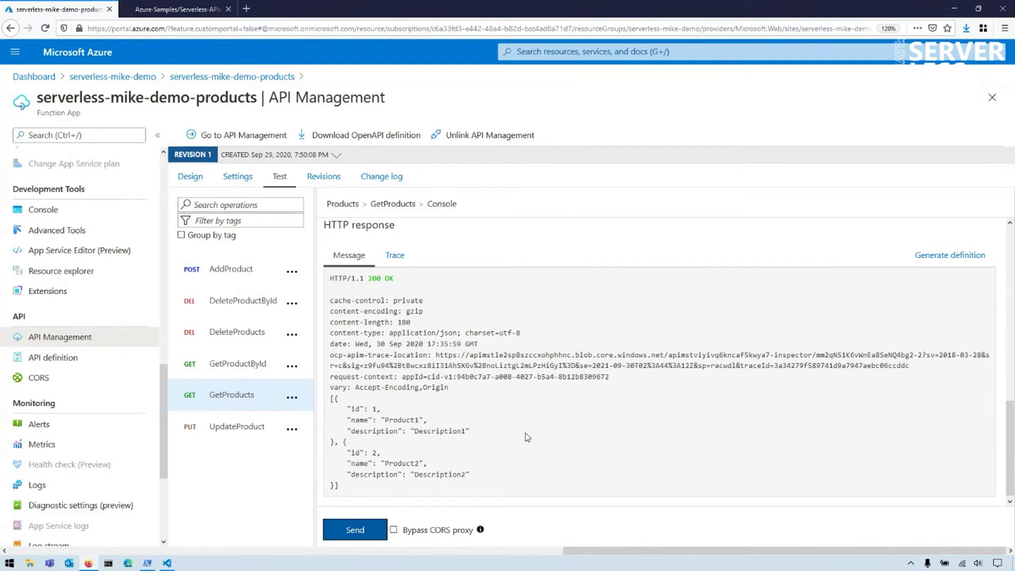
{"action": "left_click_drag", "start_coordinate": [385, 493], "coordinate": [328, 405]}
{"action": "left_click_drag", "start_coordinate": [469, 391], "coordinate": [328, 279]}
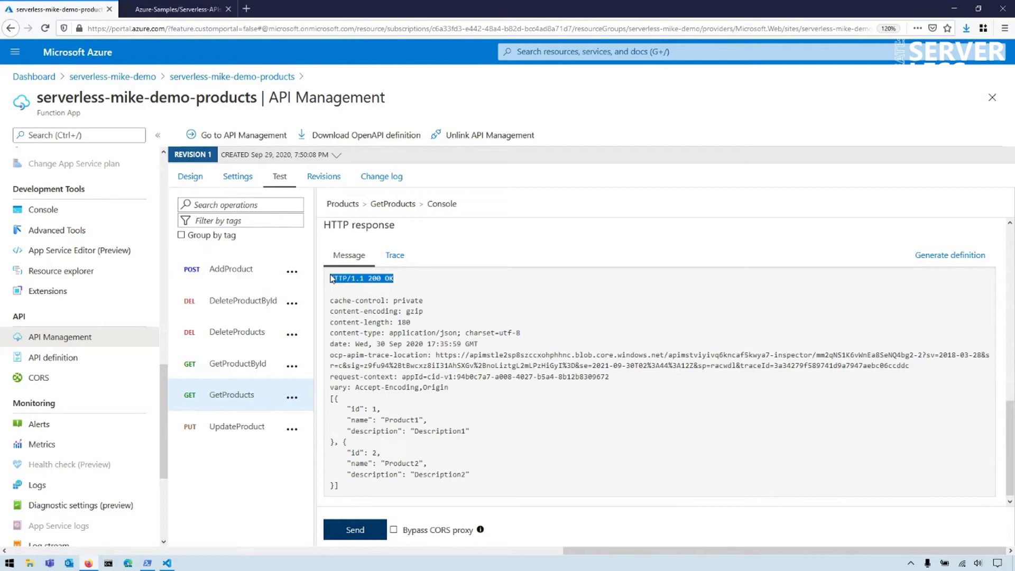
{"action": "left_click", "coordinate": [443, 300]}
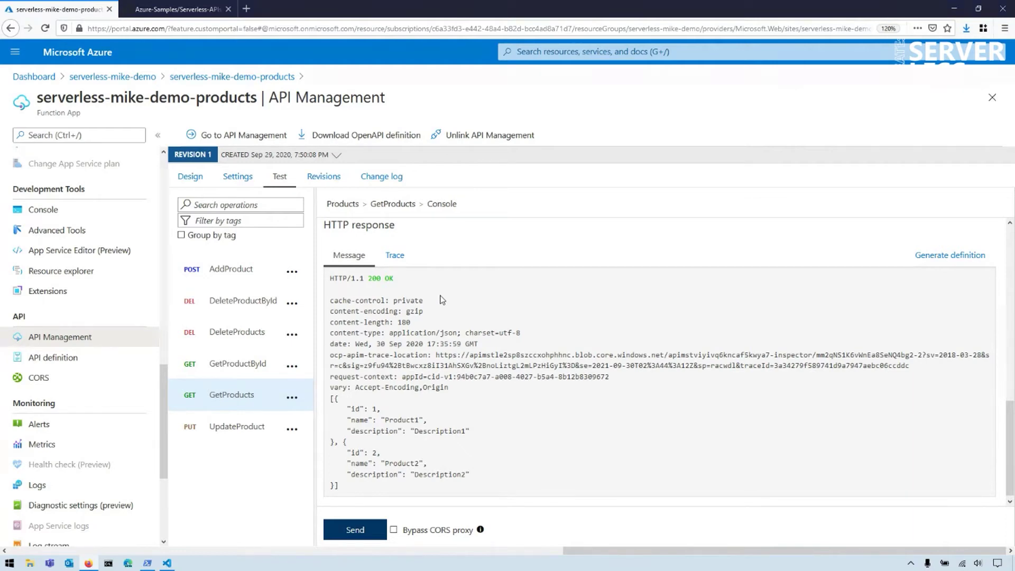
Copy <rate-limit calls="10" renewal-period="60" /> from the untitled Visual Studio Code file into the Products API's inbound policy for all operations, below the base element.
{"action": "left_click", "coordinate": [206, 189]}
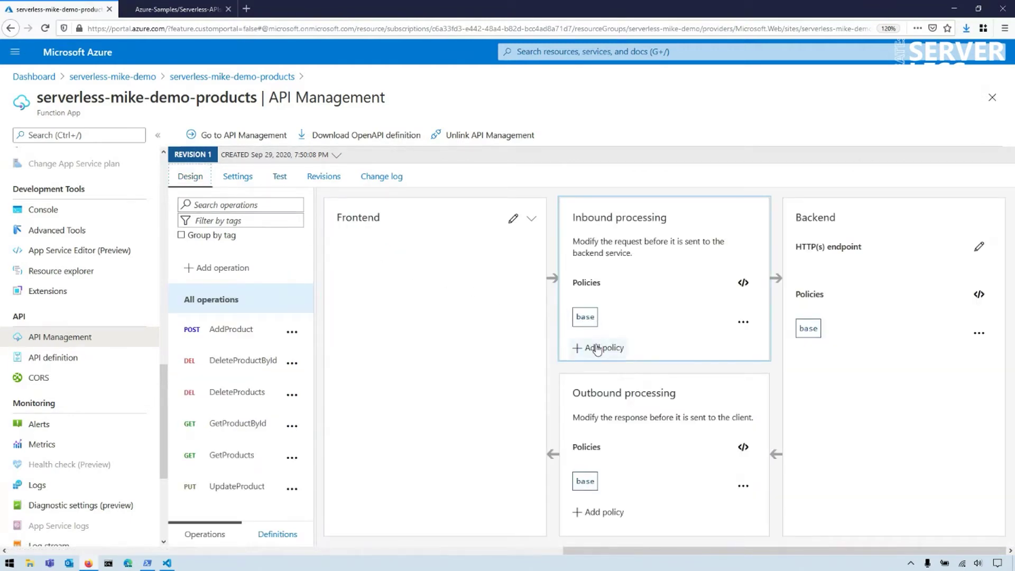
{"action": "left_click", "coordinate": [744, 284]}
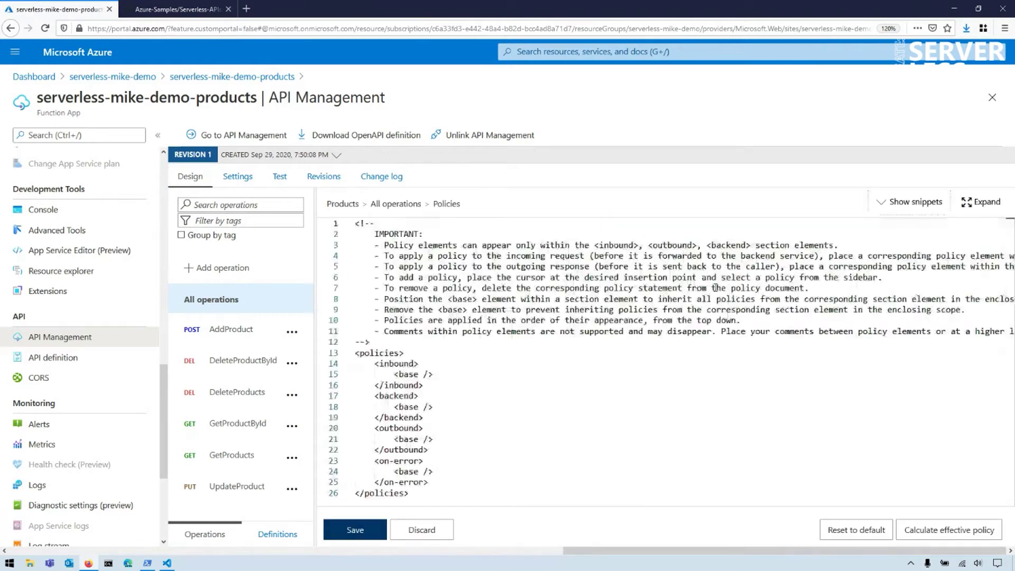
{"action": "left_click", "coordinate": [458, 375]}
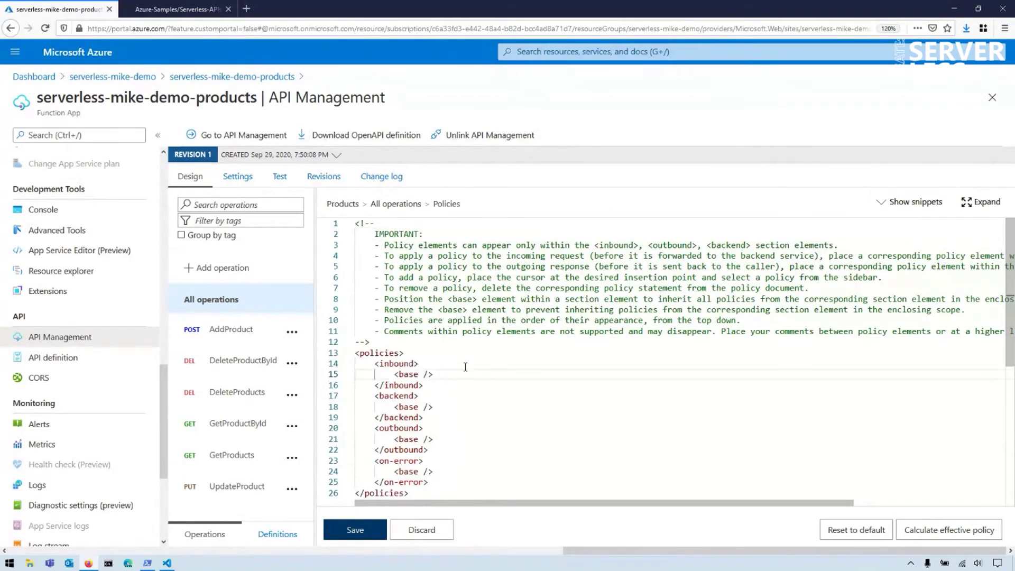
{"action": "key", "text": "Return"}
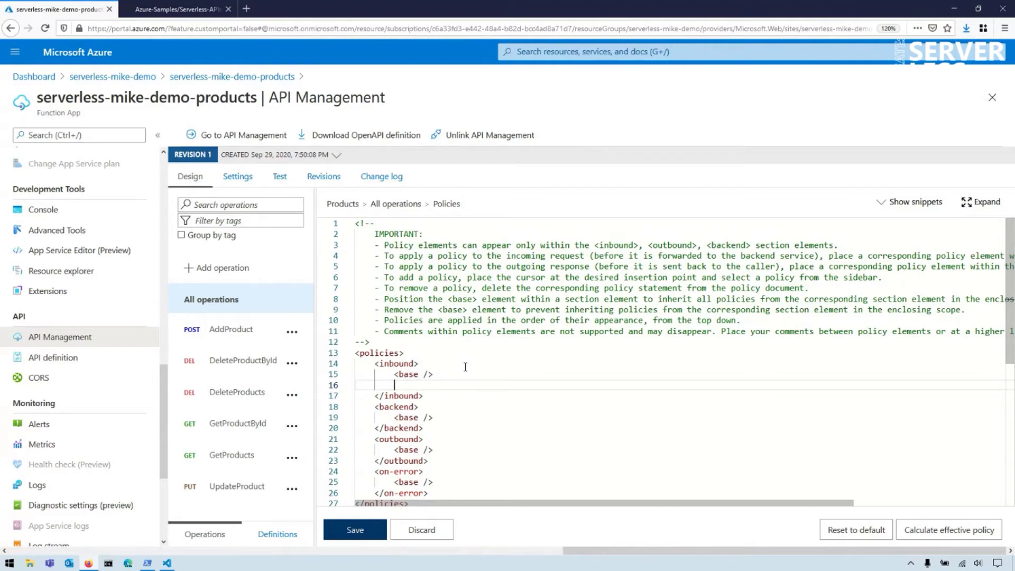
{"action": "key", "text": "alt+Tab"}
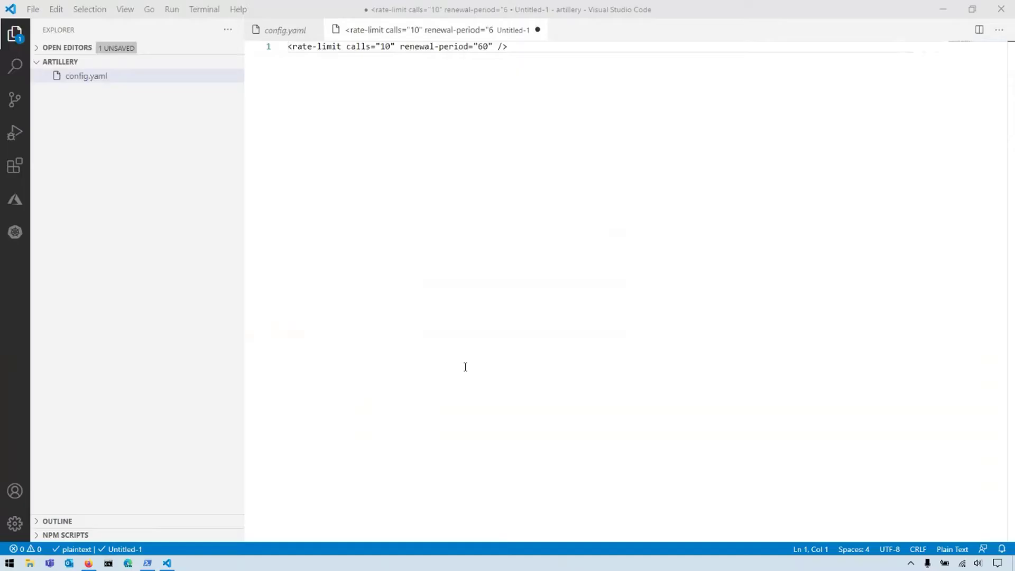
{"action": "key", "text": "ctrl+a"}
{"action": "key", "text": "ctrl+c"}
{"action": "key", "text": "alt+Tab"}
{"action": "key", "text": "ctrl+v"}
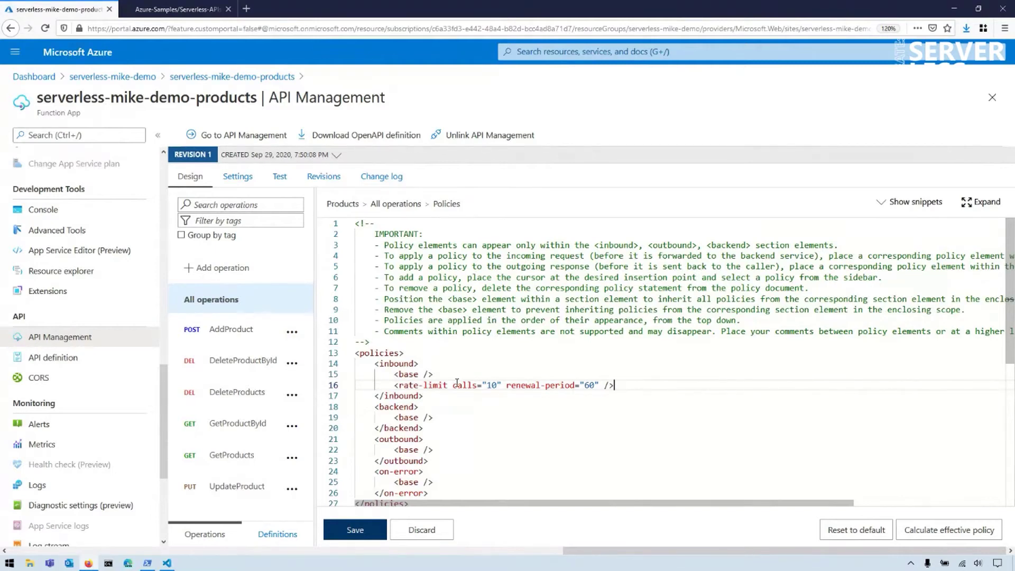
Review the inserted rate-limit line and show the available policy snippets beside the policy code.
{"action": "left_click_drag", "start_coordinate": [396, 386], "coordinate": [623, 383]}
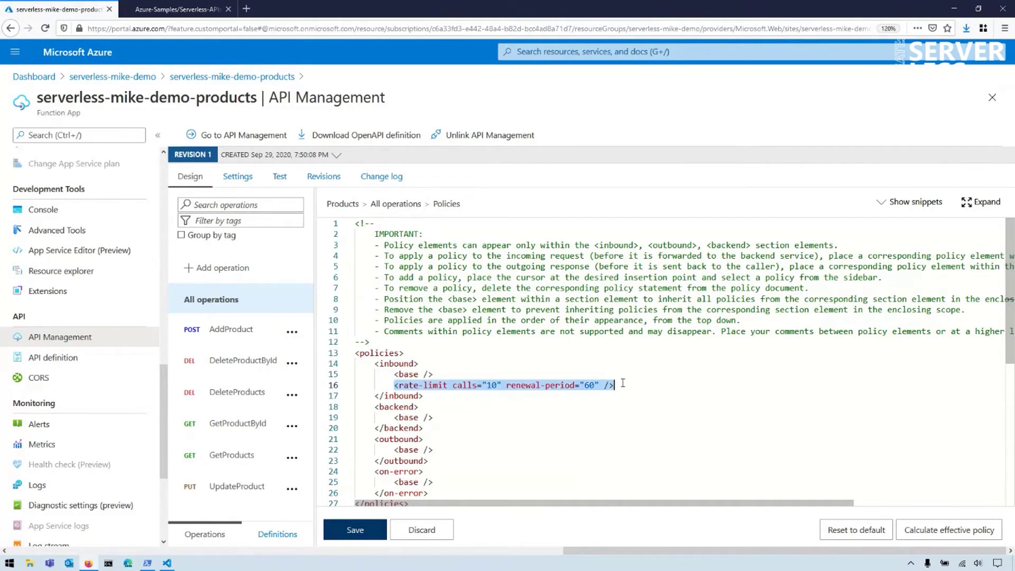
{"action": "left_click", "coordinate": [913, 203]}
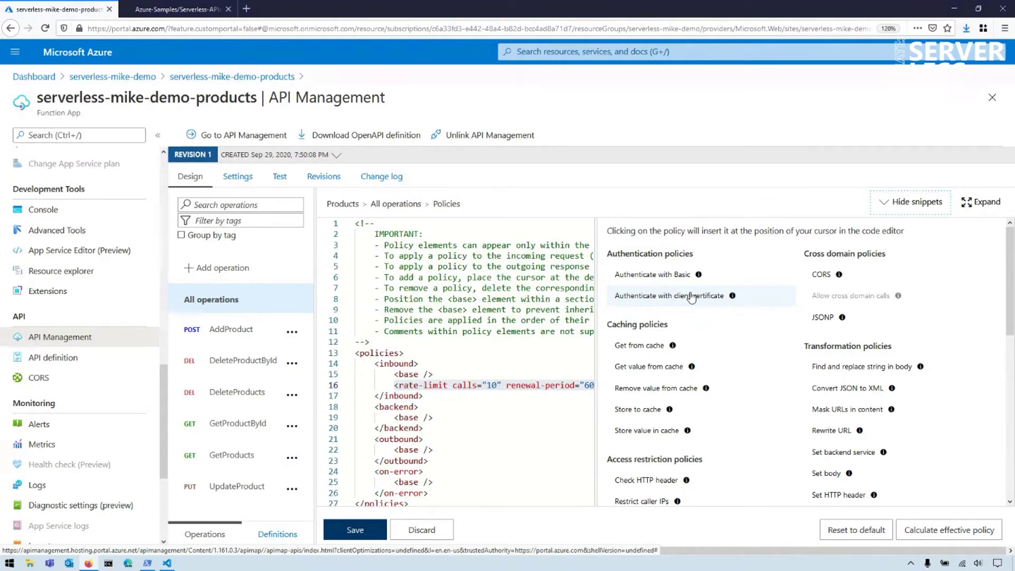
{"action": "left_click", "coordinate": [522, 355]}
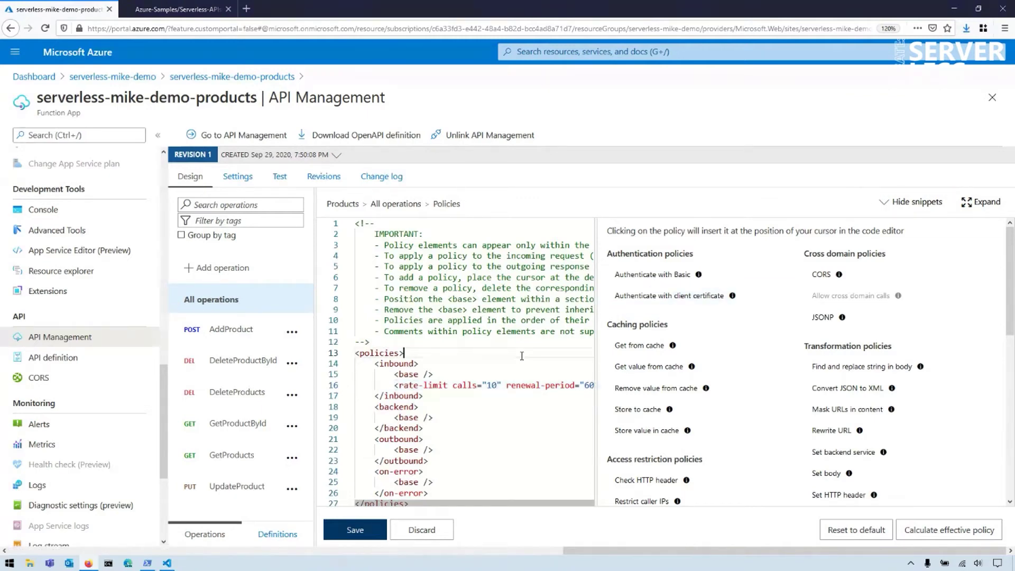
Hide the policy snippets and save the rate-limit policy for all operations of the Products API.
{"action": "left_click", "coordinate": [906, 202]}
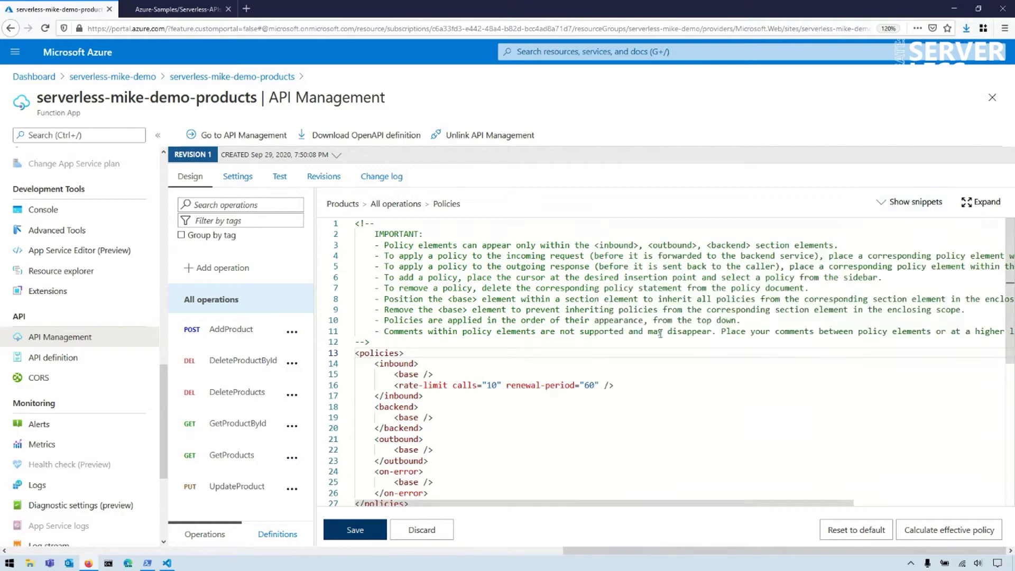
{"action": "left_click", "coordinate": [364, 530]}
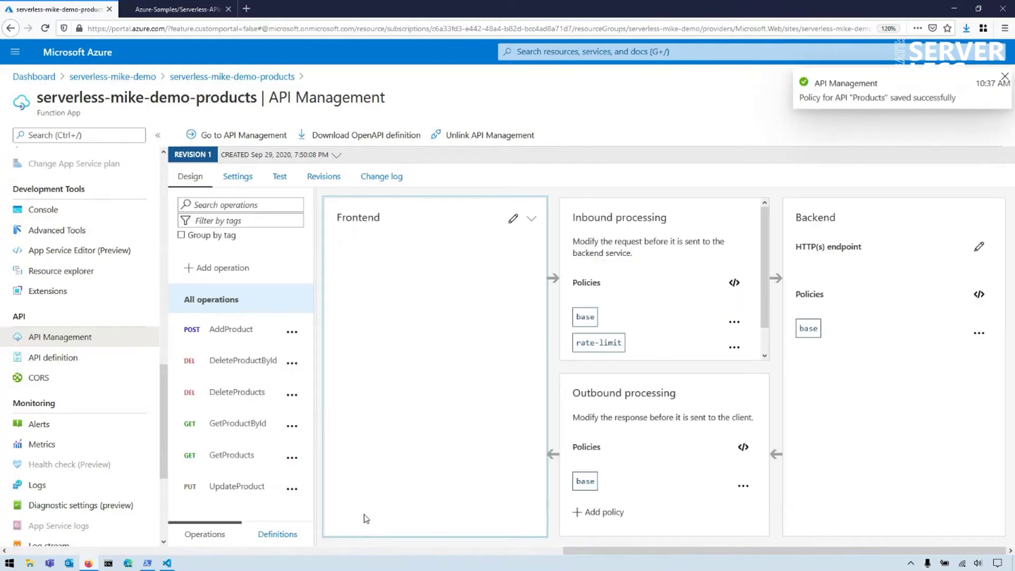
{"action": "scroll", "coordinate": [631, 328], "scroll_direction": "down", "scroll_amount": 1}
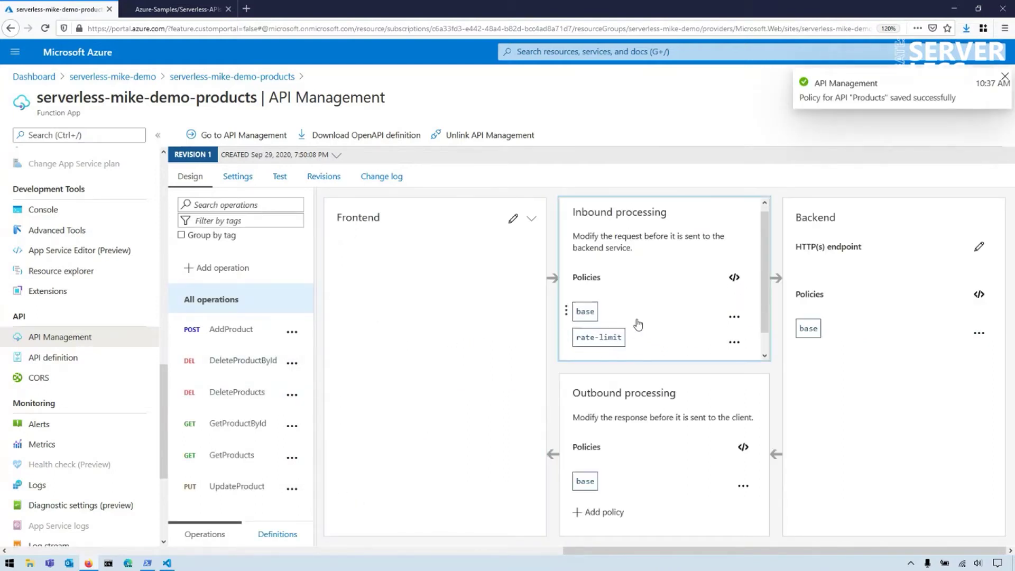
{"action": "mouse_move", "coordinate": [606, 332]}
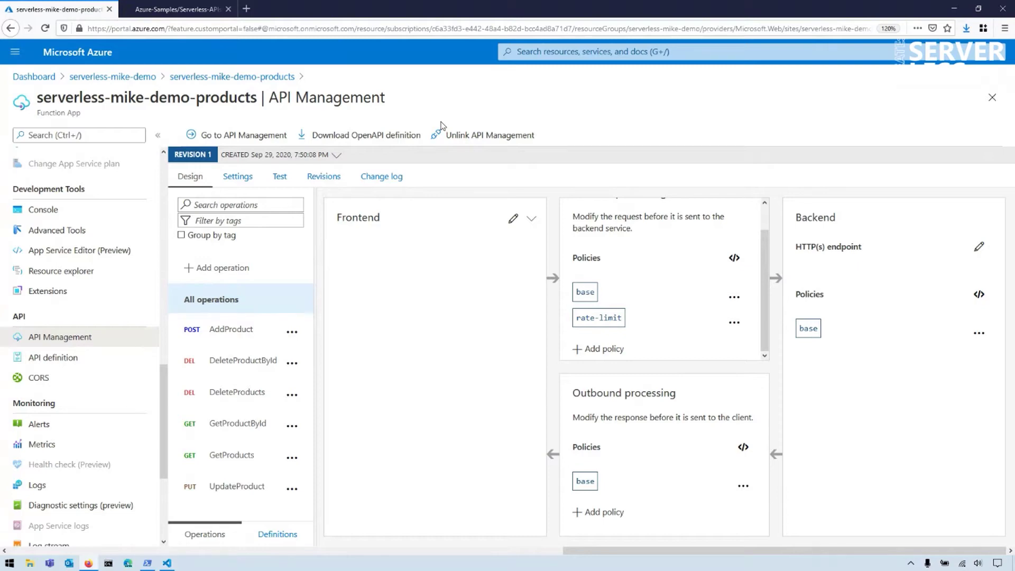
Switch to Windows PowerShell, clear the console and start the load test with artillery run .\config.yaml.
{"action": "key", "text": "alt+Tab"}
{"action": "key", "text": "alt+Tab"}
{"action": "type", "text": "cls"}
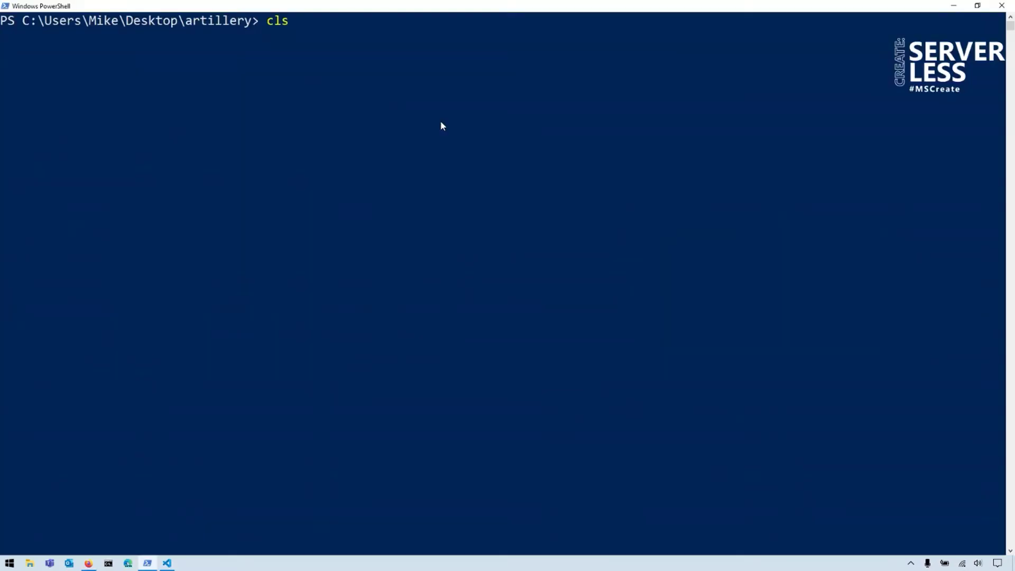
{"action": "key", "text": "Return"}
{"action": "key", "text": "Up"}
{"action": "key", "text": "Up"}
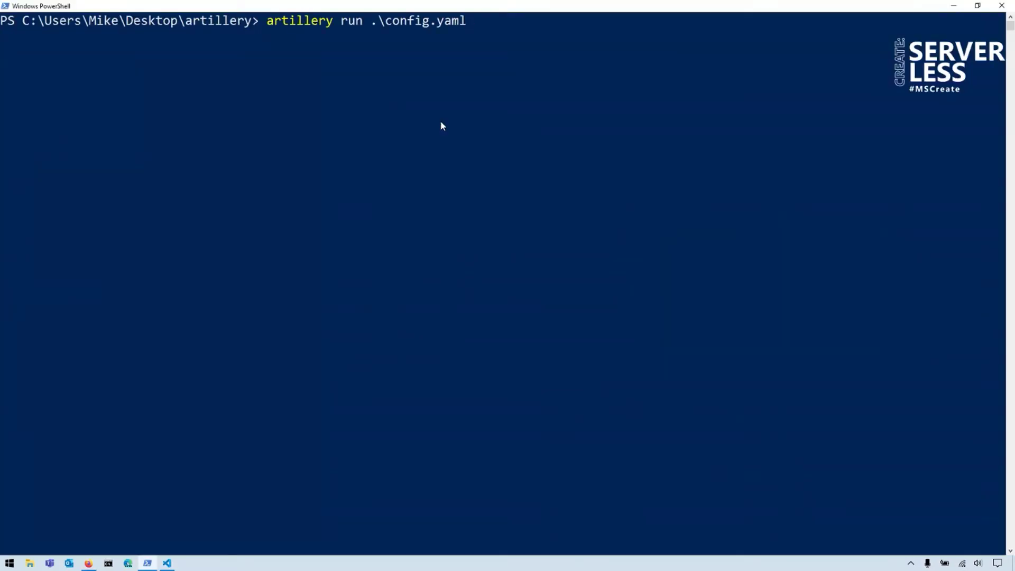
{"action": "key", "text": "Return"}
Switch to Visual Studio Code and review the calls and renewal-period values in the untitled file's rate-limit line.
{"action": "key", "text": "alt+Tab"}
{"action": "key", "text": "alt+Tab"}
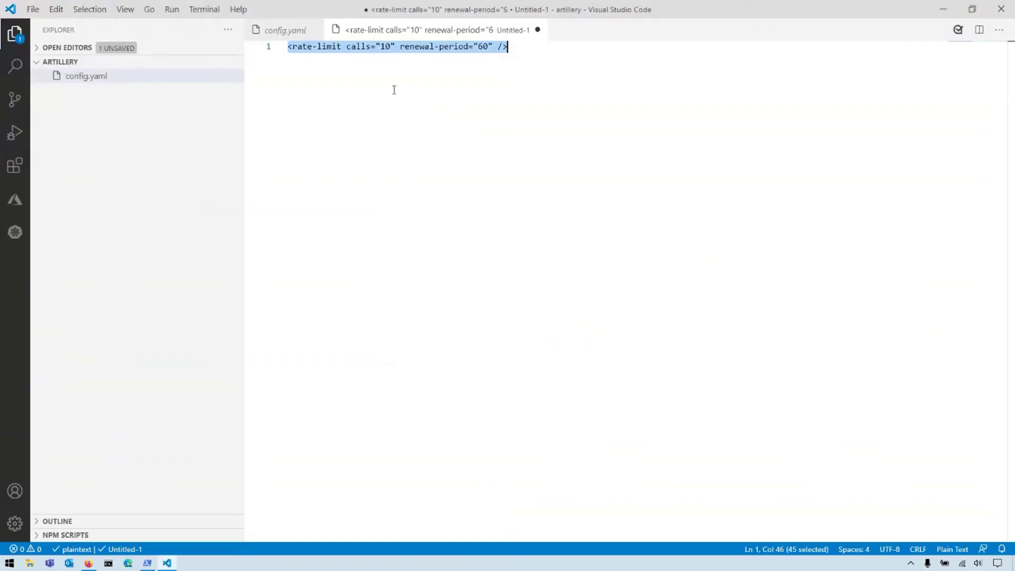
{"action": "left_click", "coordinate": [393, 87]}
{"action": "double_click", "coordinate": [386, 47]}
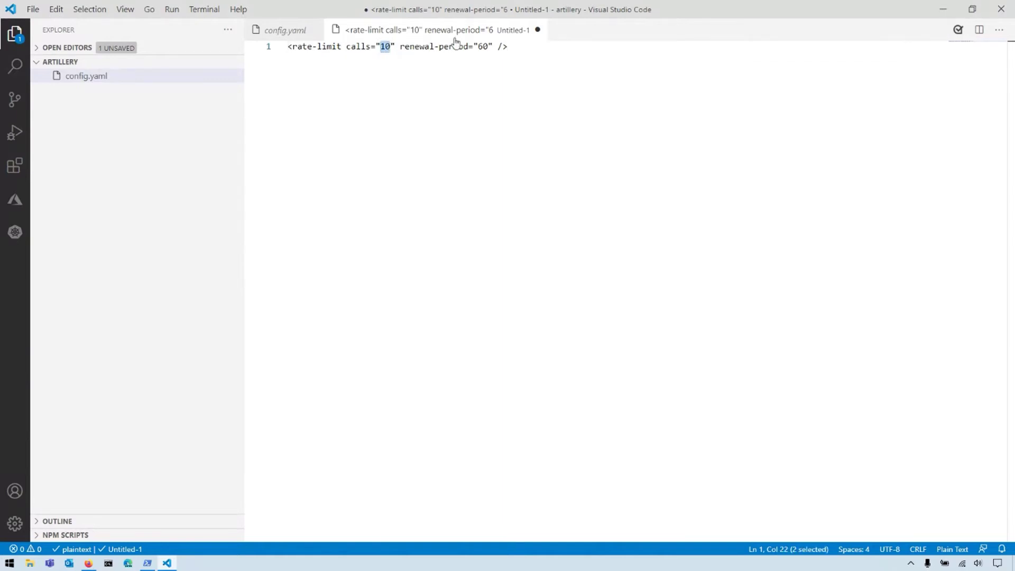
{"action": "left_click_drag", "start_coordinate": [478, 47], "coordinate": [493, 47]}
Review the response codes in the load-test reports in Windows PowerShell and rerun artillery run .\config.yaml.
{"action": "key", "text": "alt+Tab"}
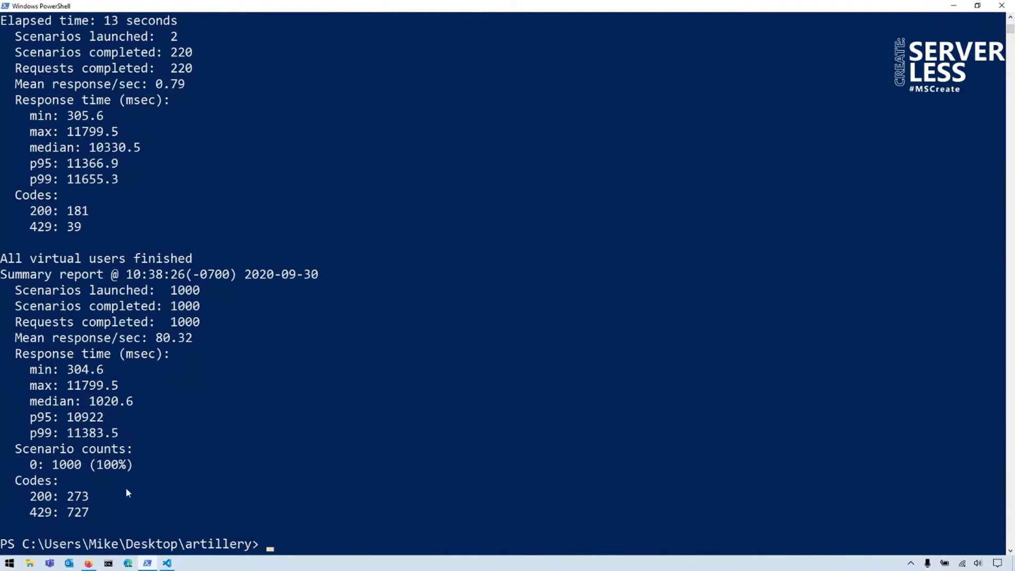
{"action": "scroll", "coordinate": [100, 390], "scroll_direction": "up", "scroll_amount": 6}
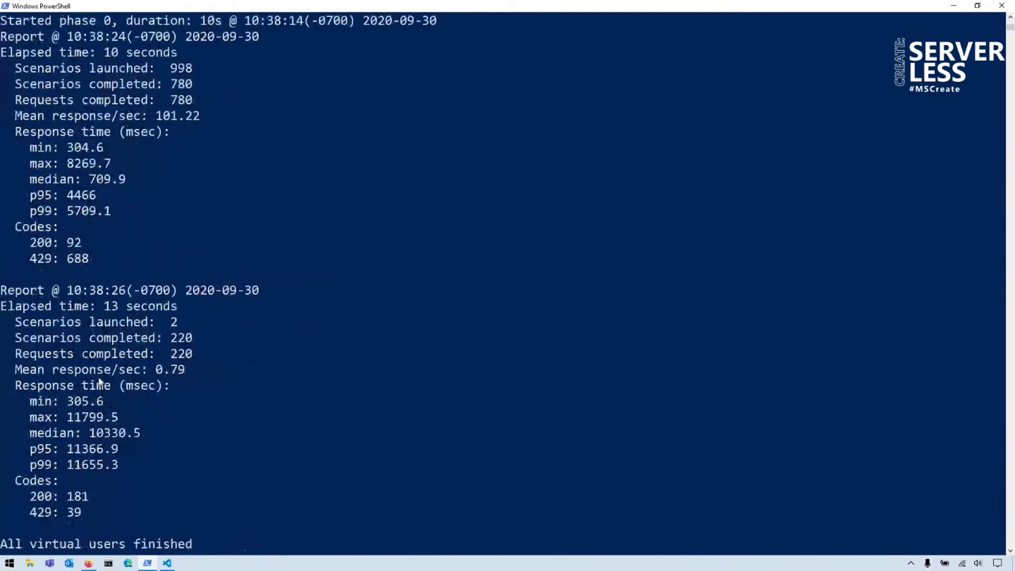
{"action": "scroll", "coordinate": [104, 266], "scroll_direction": "down", "scroll_amount": 9}
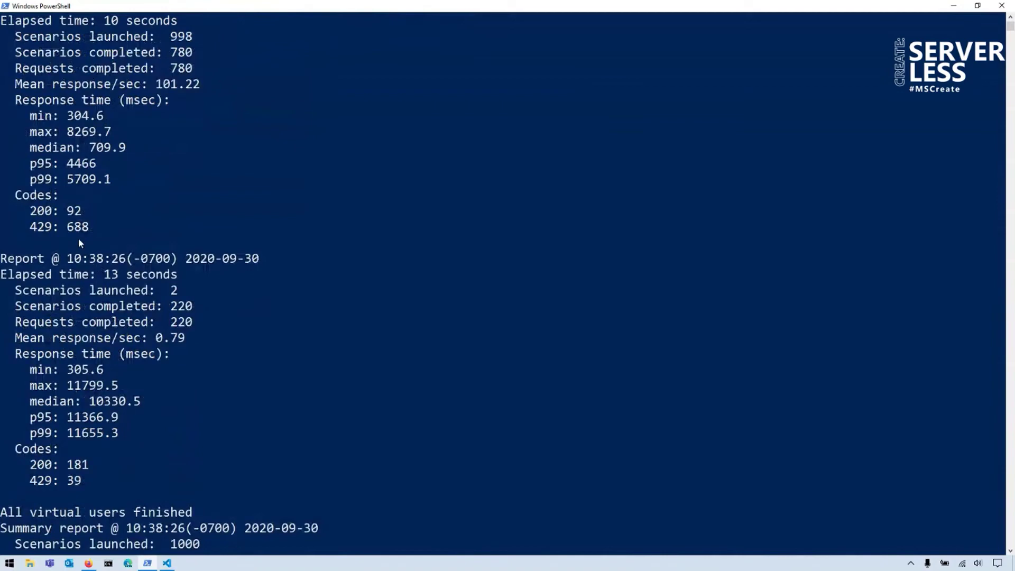
{"action": "scroll", "coordinate": [100, 285], "scroll_direction": "down", "scroll_amount": 1}
{"action": "scroll", "coordinate": [112, 319], "scroll_direction": "up", "scroll_amount": 1}
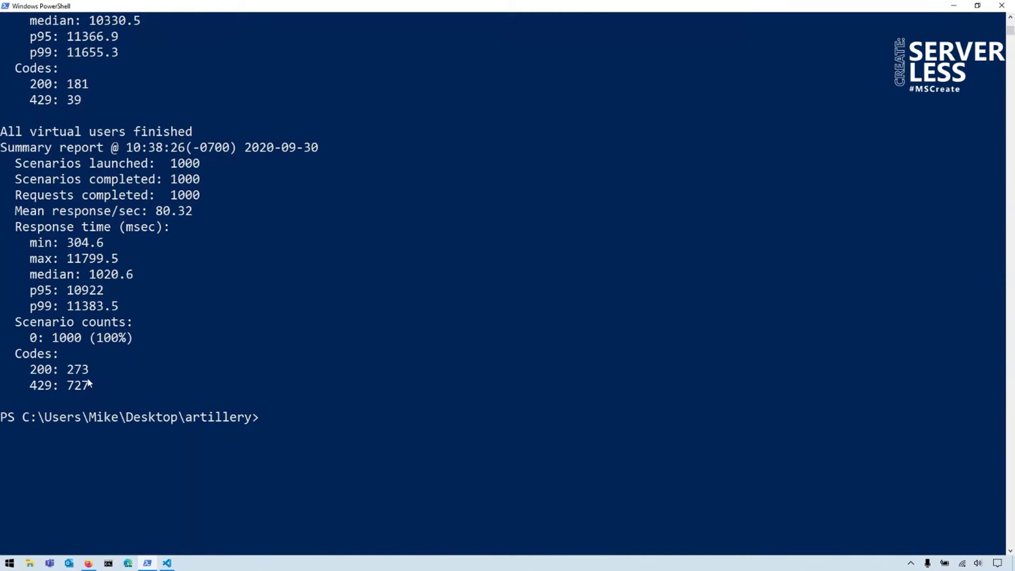
{"action": "key", "text": "Up"}
{"action": "key", "text": "Return"}
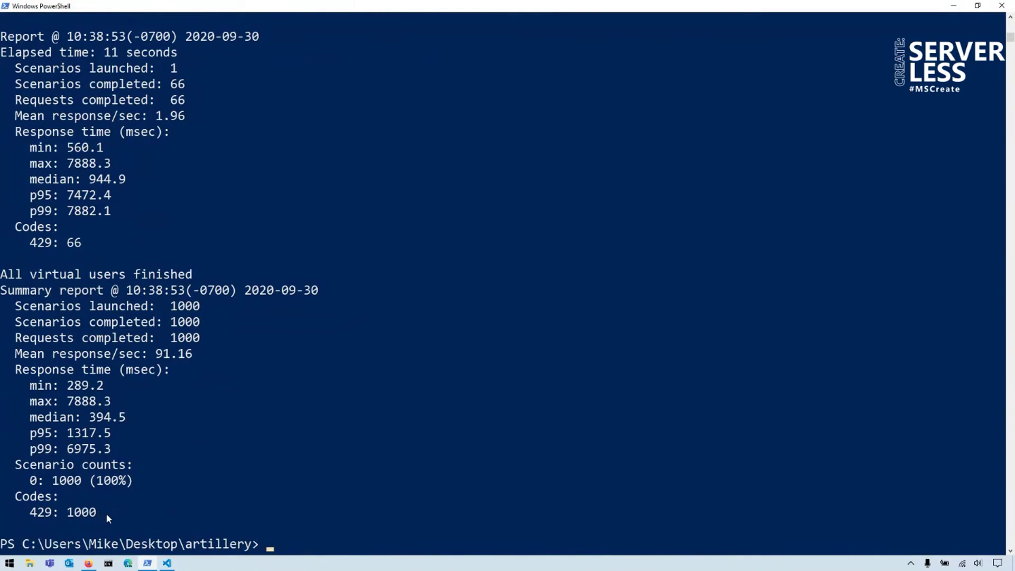
Switch to the Azure portal, send a test request to the GetProducts operation and inspect its HTTP response.
{"action": "key", "text": "alt+Tab"}
{"action": "key", "text": "alt+Tab"}
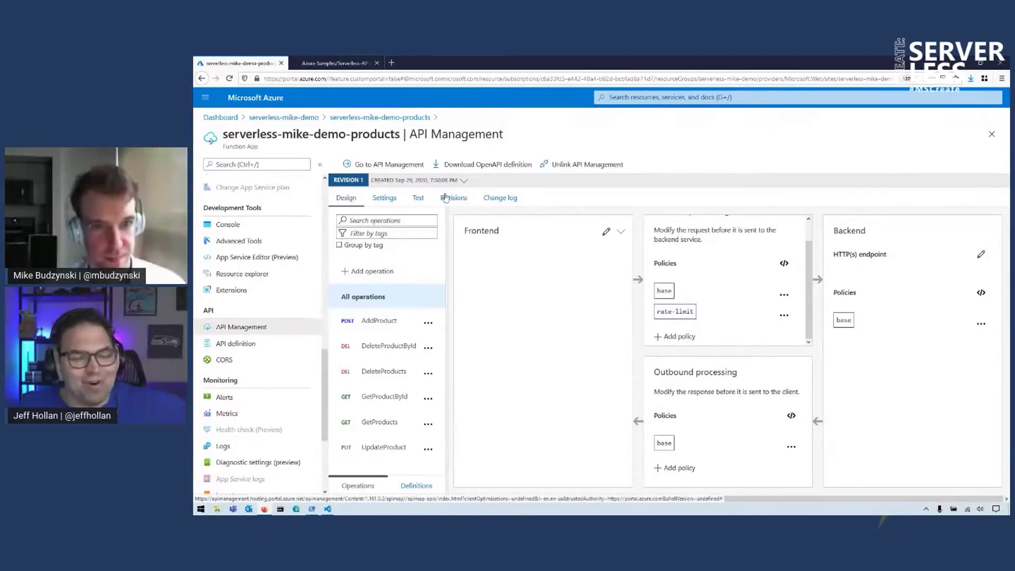
{"action": "left_click", "coordinate": [418, 198]}
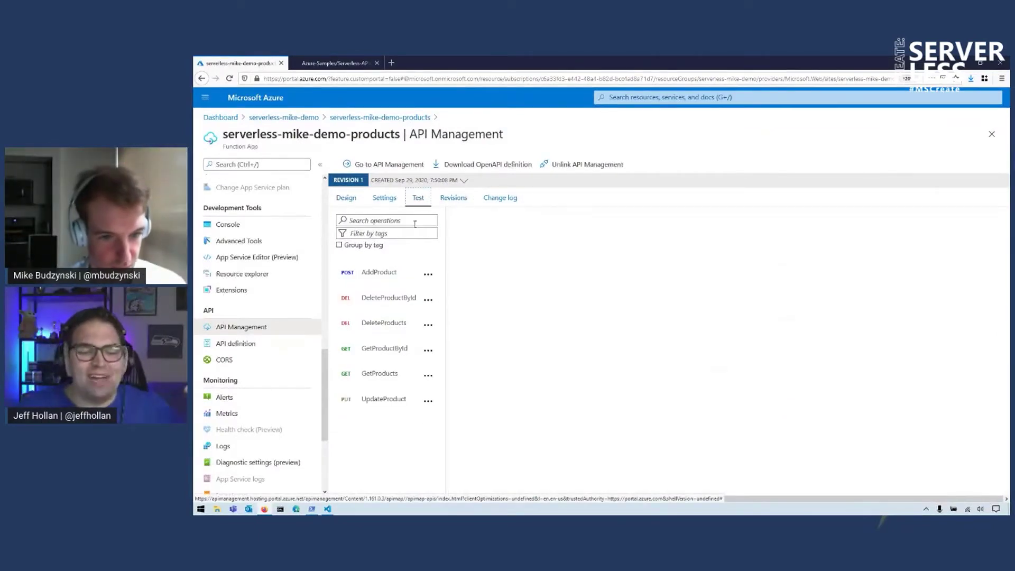
{"action": "left_click", "coordinate": [382, 375]}
{"action": "left_click", "coordinate": [388, 375]}
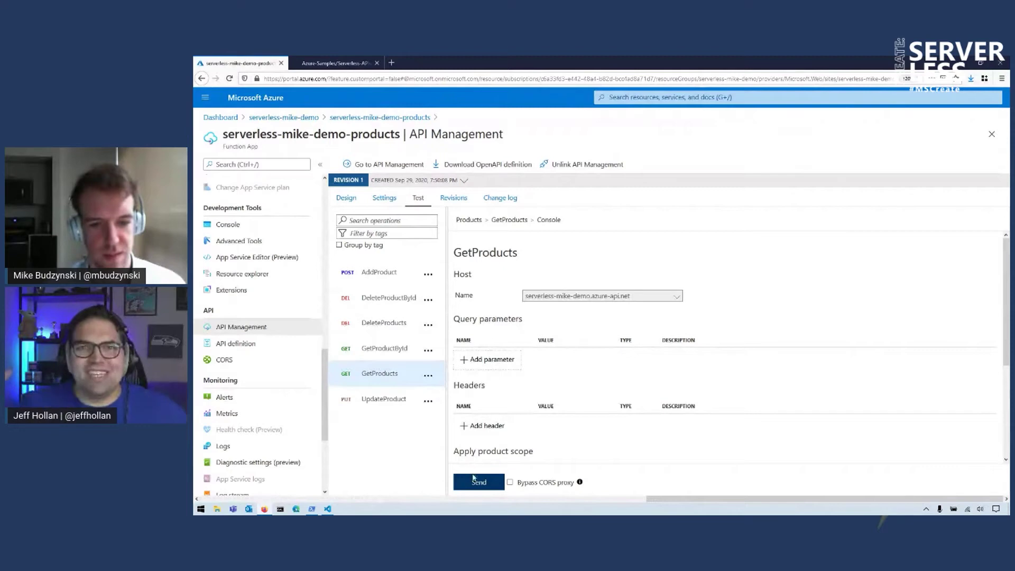
{"action": "left_click", "coordinate": [479, 482]}
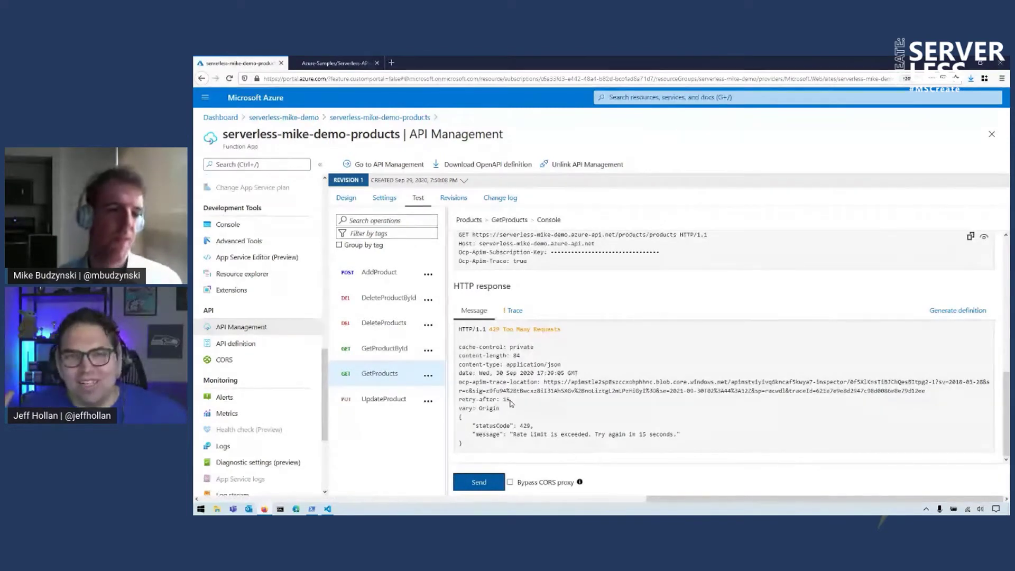
{"action": "key", "text": "alt+Tab"}
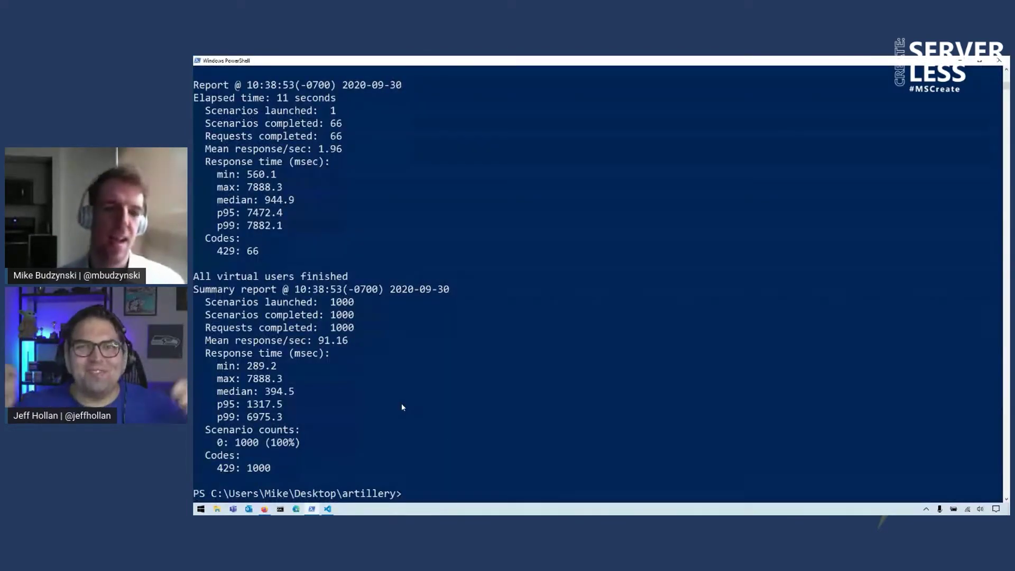